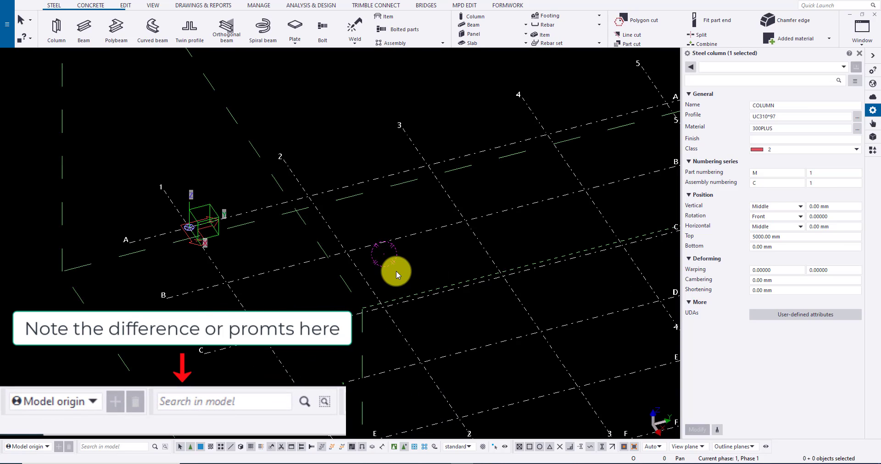
- Place two UC310*97 steel columns of material 300PLUS at two separate grid intersections
left_click(56, 35)
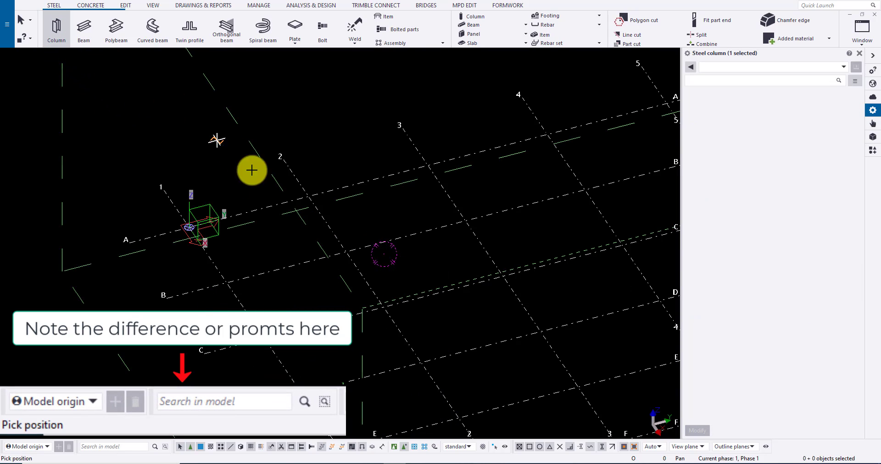
left_click(385, 312)
scroll(384, 312, "up", 1)
scroll(345, 306, "up", 2)
scroll(345, 306, "down", 2)
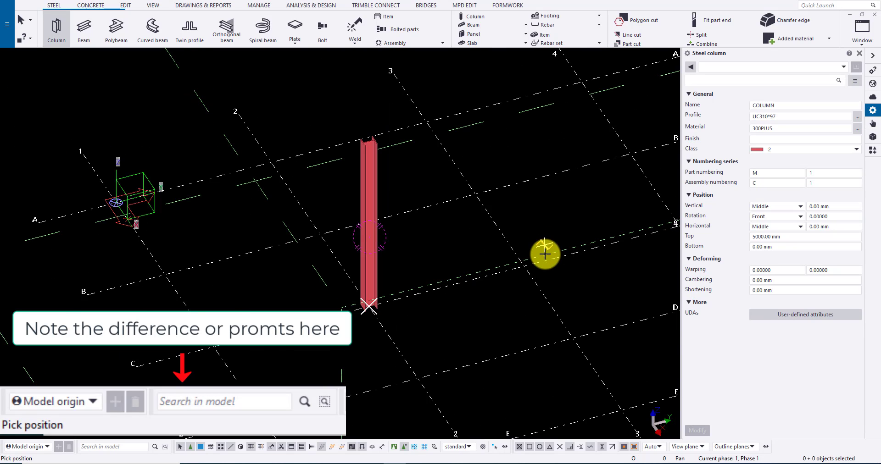
scroll(533, 261, "up", 1)
left_click(514, 270)
scroll(514, 270, "down", 1)
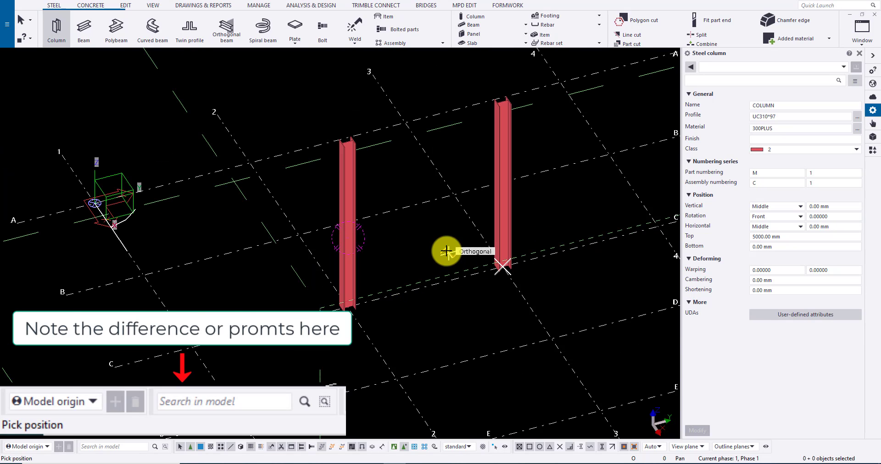
key("Escape")
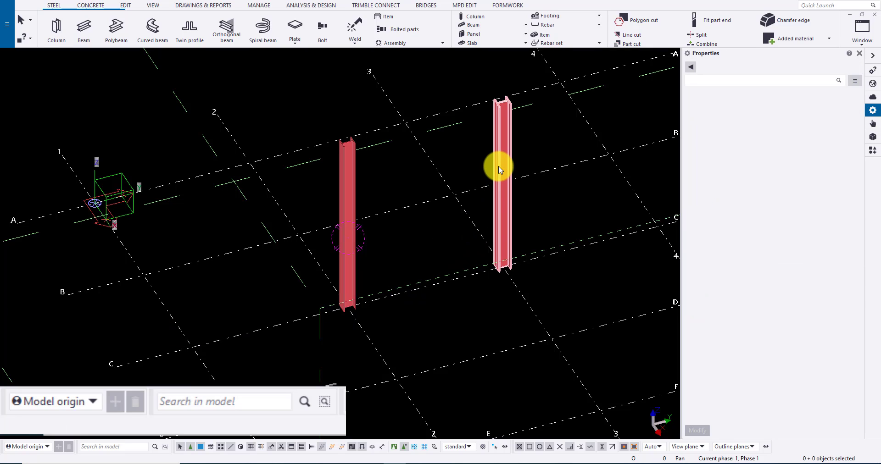
- Switch the right-hand column's profile to UC310*158 from the profile catalogue
left_click(500, 170)
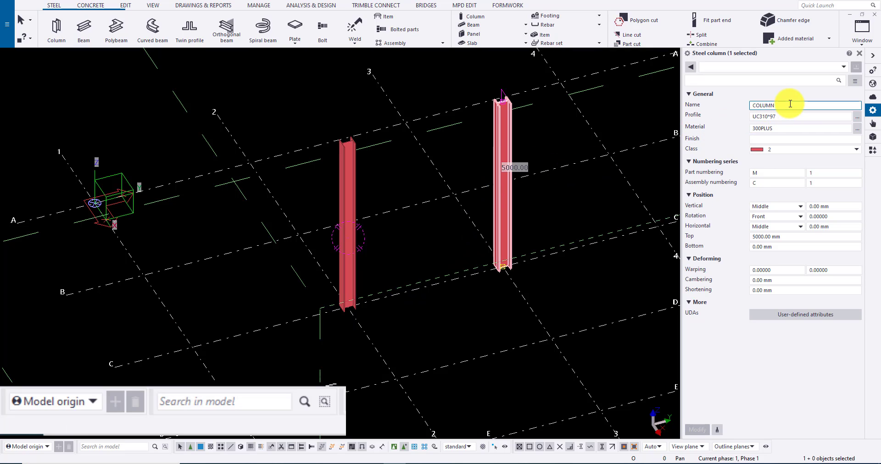
left_click_drag(787, 103, 735, 104)
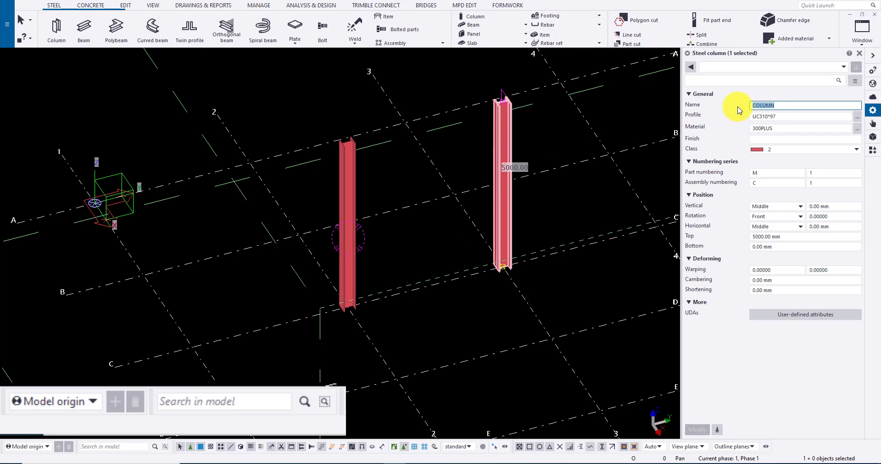
left_click(857, 117)
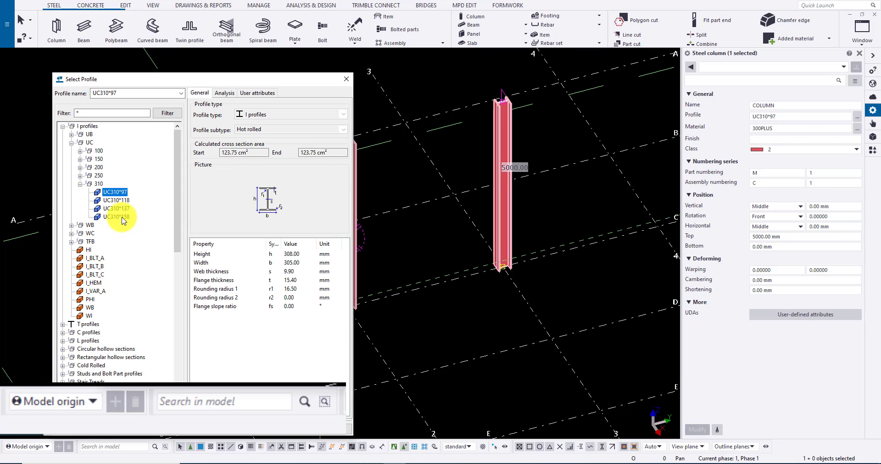
double_click(116, 216)
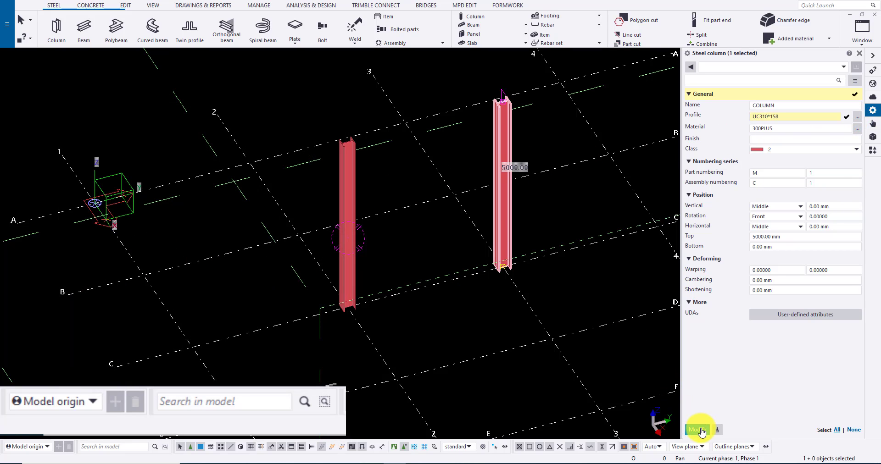
left_click(697, 430)
scroll(477, 276, "down", 2)
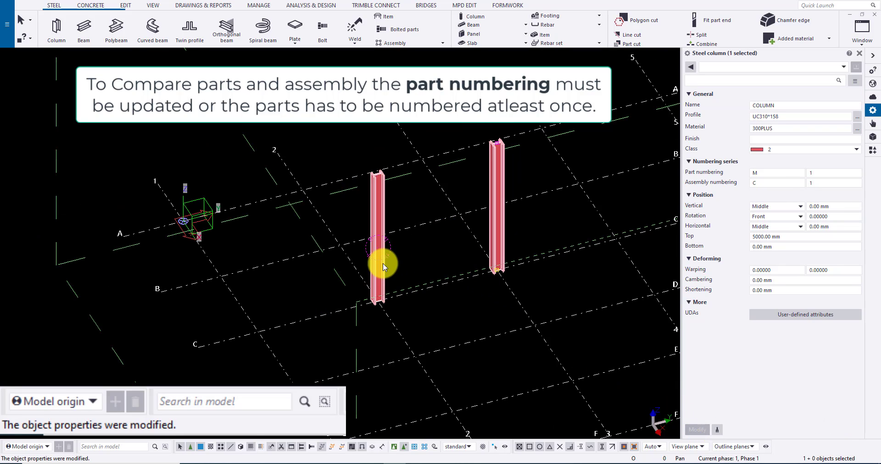
- Compare both columns with Compare > Parts after numbering, getting 'Profiles of parts differ.'
middle_click_drag(513, 161, 483, 181)
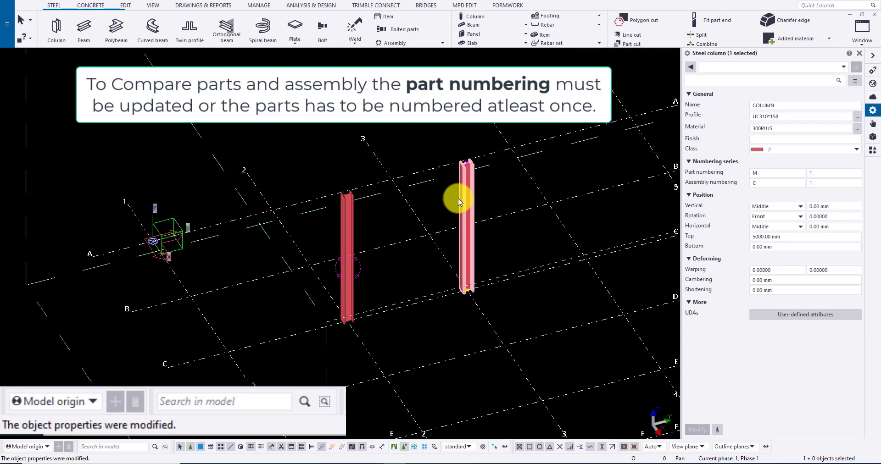
left_click(354, 218, "ctrl")
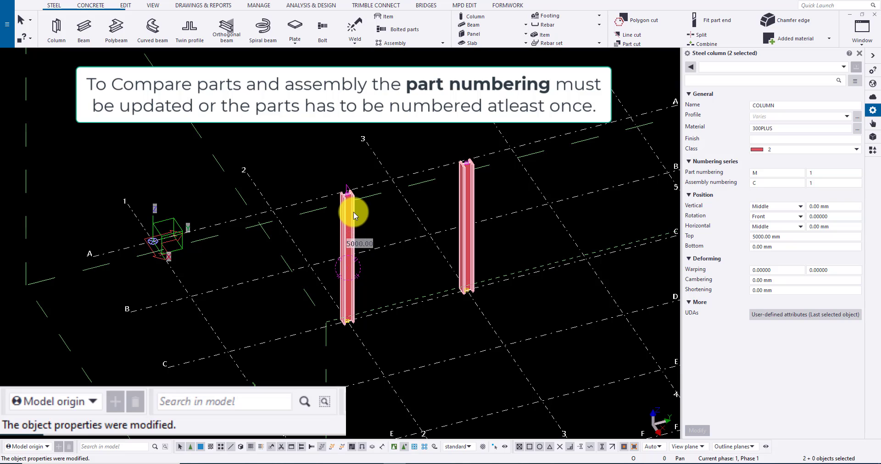
right_click(354, 211)
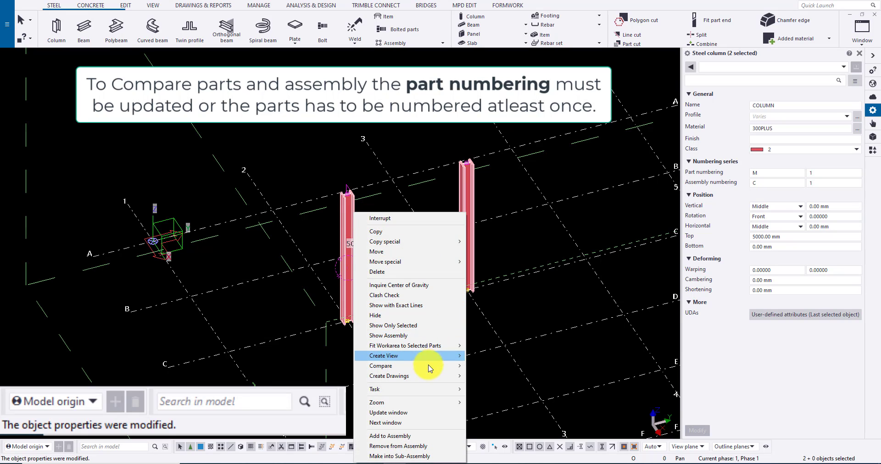
mouse_move(380, 366)
left_click(491, 365)
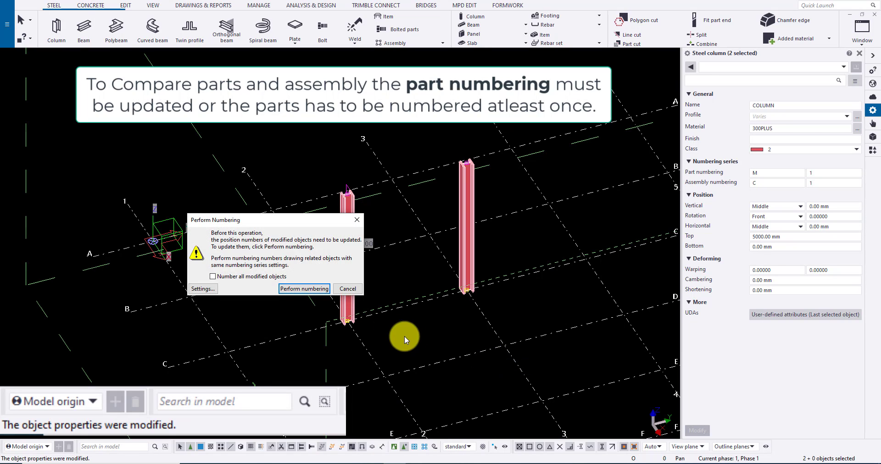
left_click(303, 289)
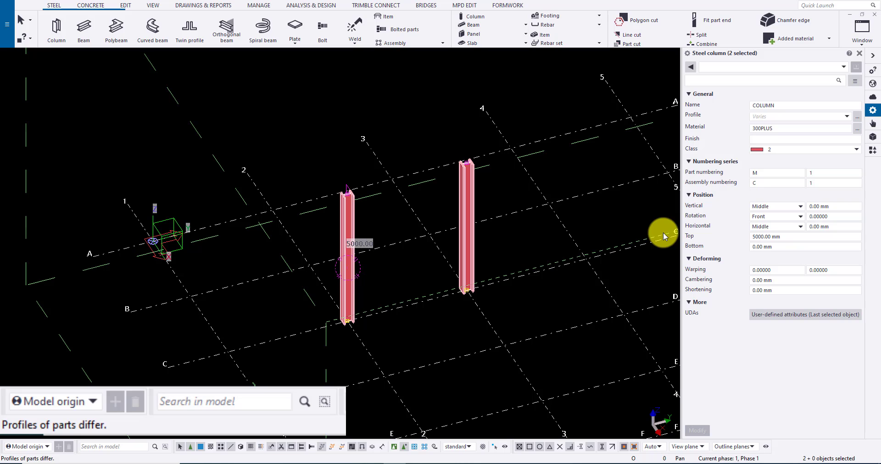
left_click(357, 299)
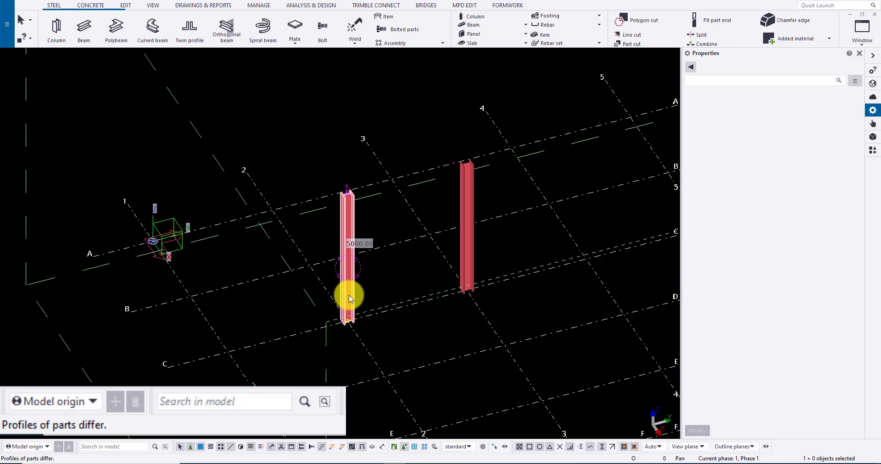
- Copy the left column linearly 3000 mm along X
right_click(412, 194)
mouse_move(455, 256)
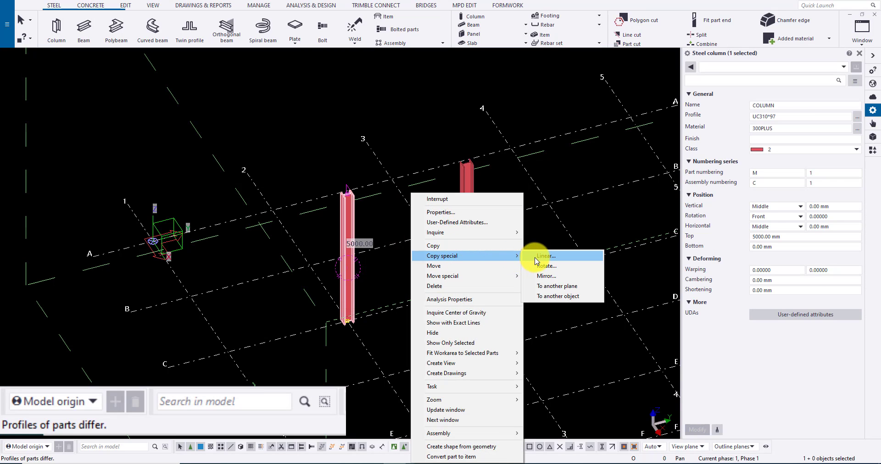
left_click(534, 256)
left_click(353, 317)
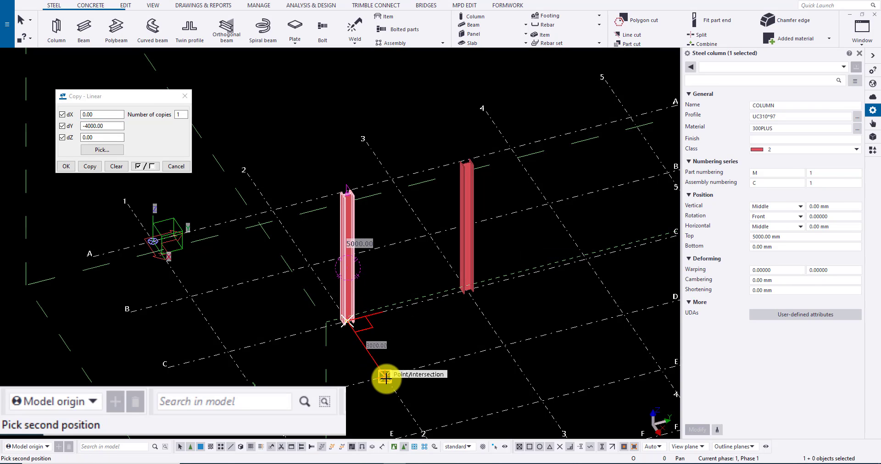
left_click(385, 376)
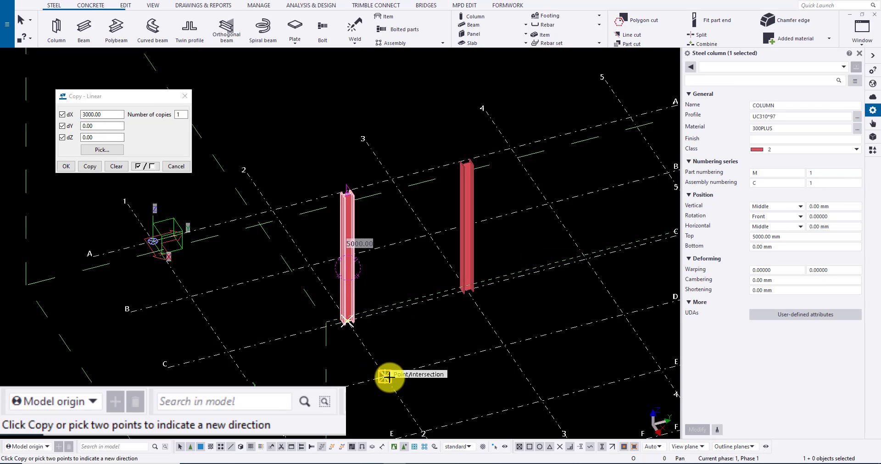
left_click(90, 166)
right_click(416, 148)
left_click(438, 152)
- Compare the original and copied columns as parts after numbering; they seem equal
left_click(390, 274, "shift")
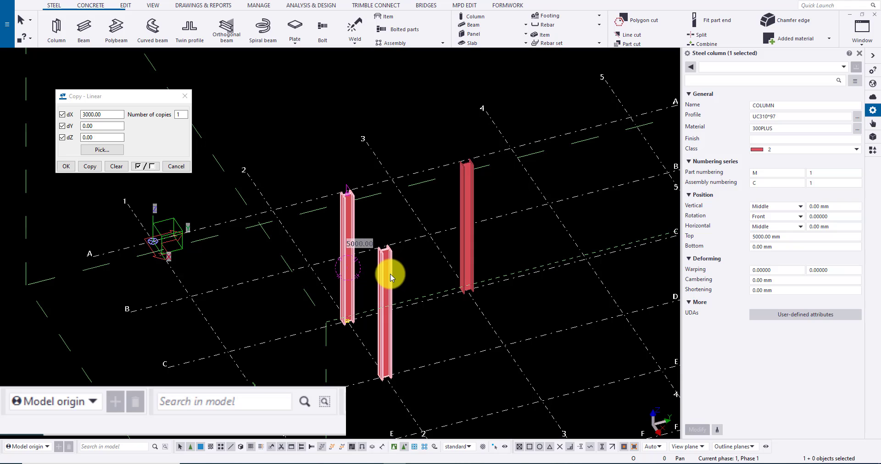
right_click(390, 274)
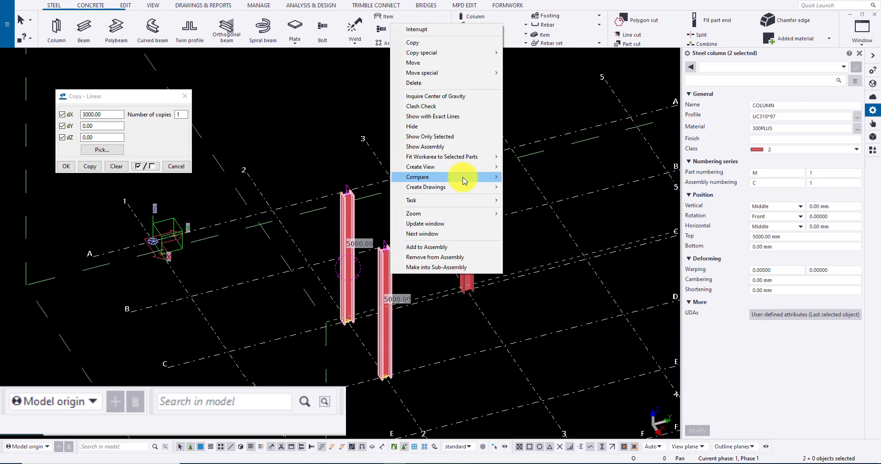
mouse_move(417, 177)
left_click(527, 177)
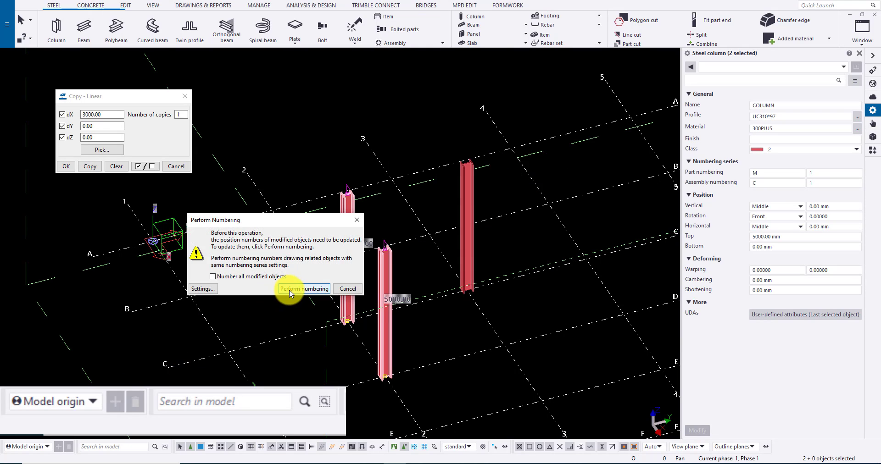
left_click(303, 288)
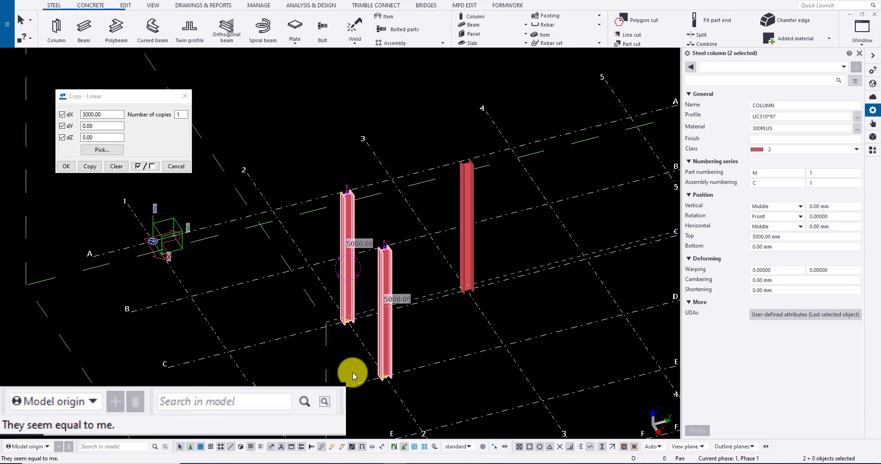
- Set the copied column's assembly numbering prefix to B
left_click(387, 348)
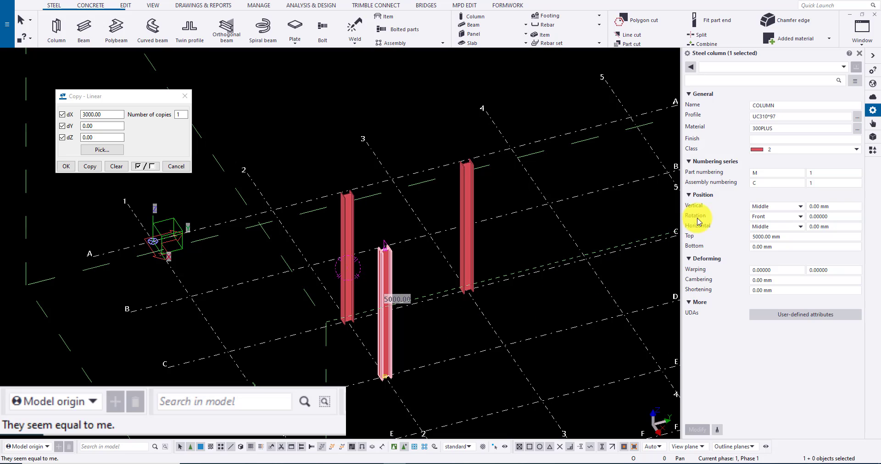
left_click(757, 185)
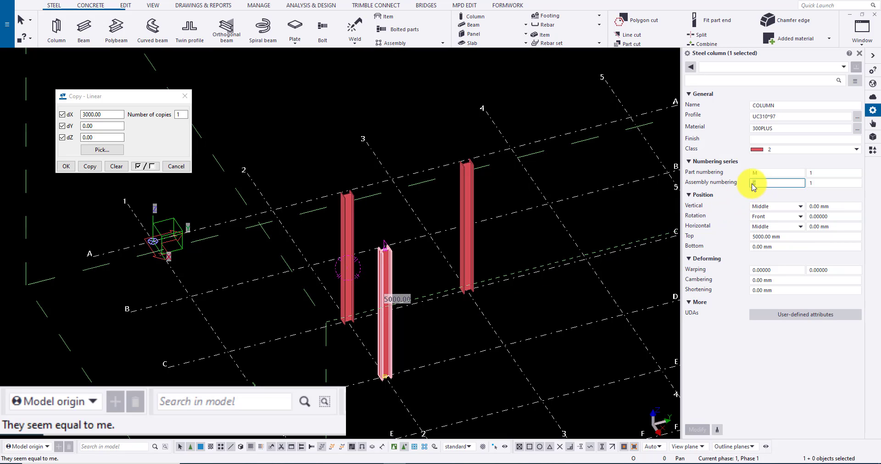
type("B")
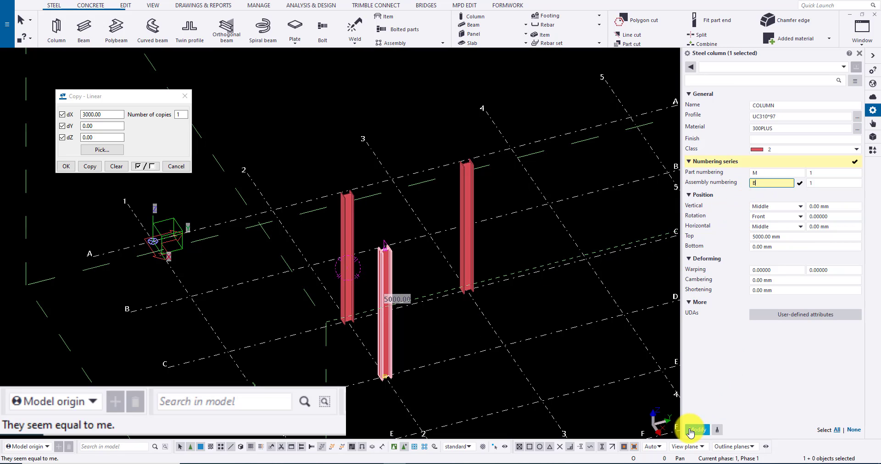
left_click(692, 430)
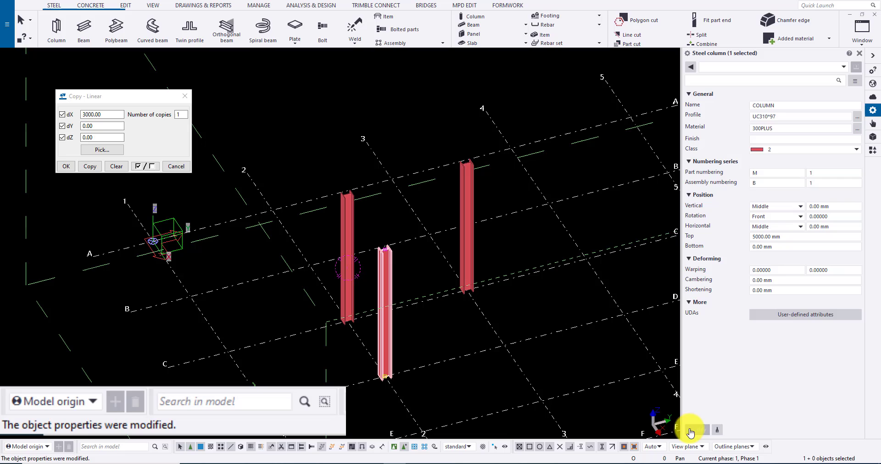
- Compare the left and front columns as assemblies after renumbering
left_click(348, 252)
left_click(379, 286, "ctrl")
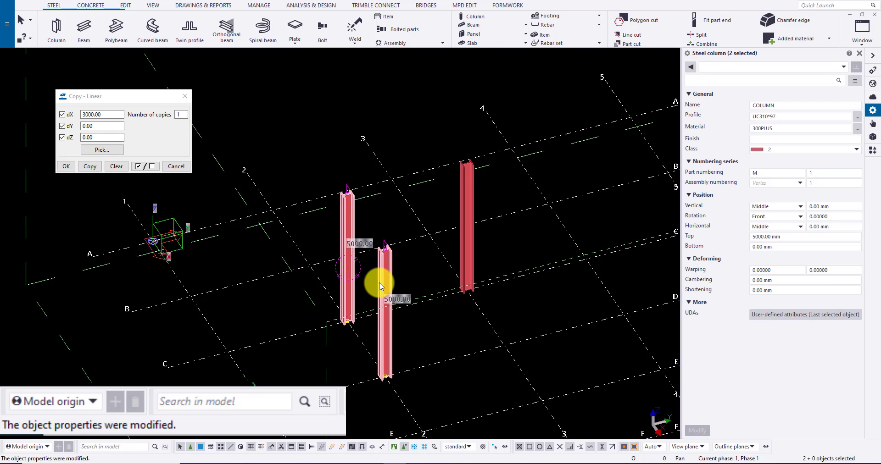
right_click(380, 286)
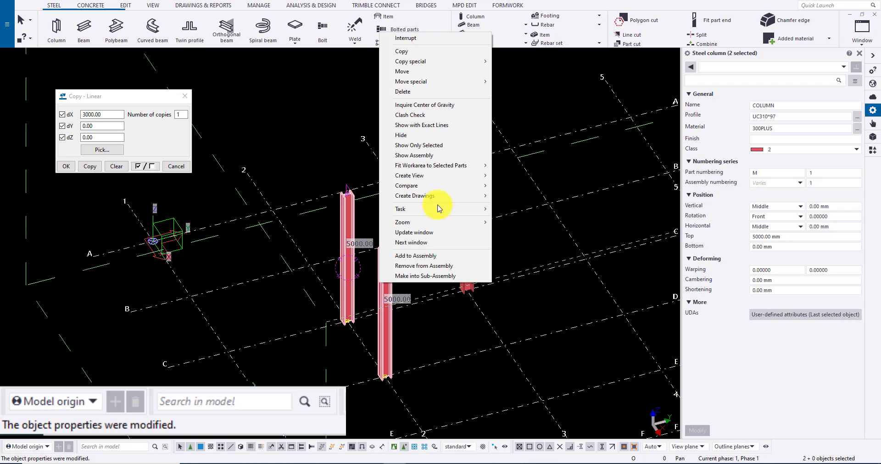
mouse_move(407, 186)
left_click(547, 190)
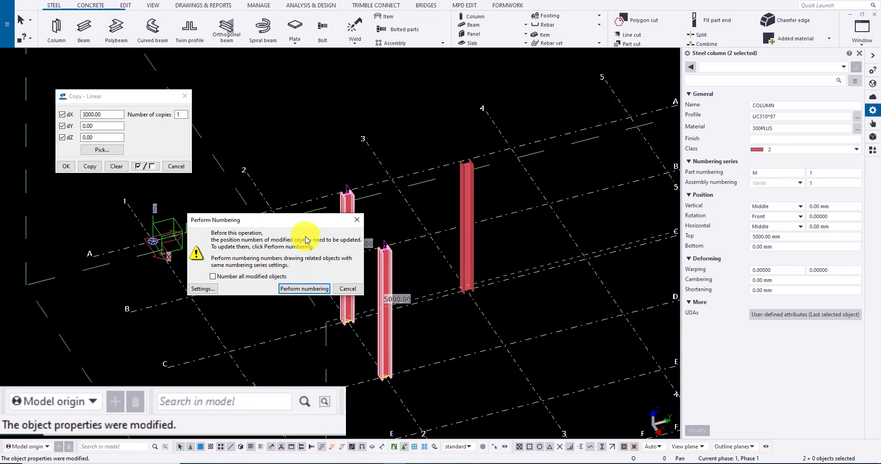
left_click(314, 289)
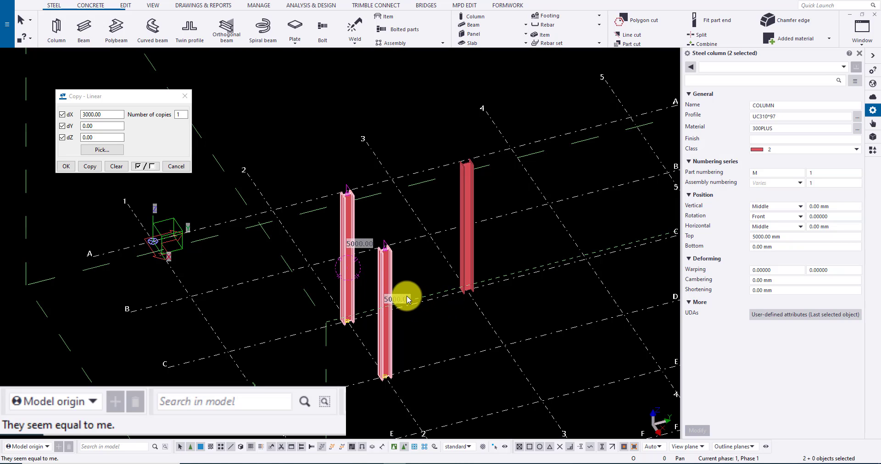
- Change the front column's part numbering prefix from M to n
left_click(418, 274)
left_click(385, 285)
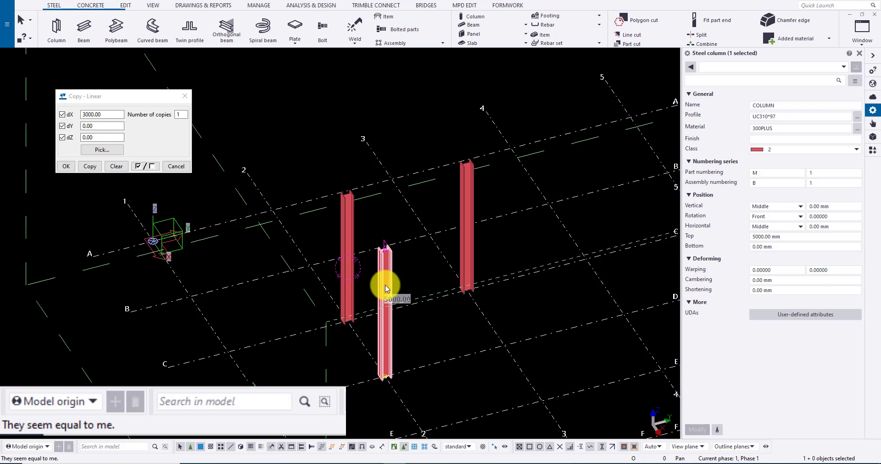
left_click_drag(776, 172, 745, 175)
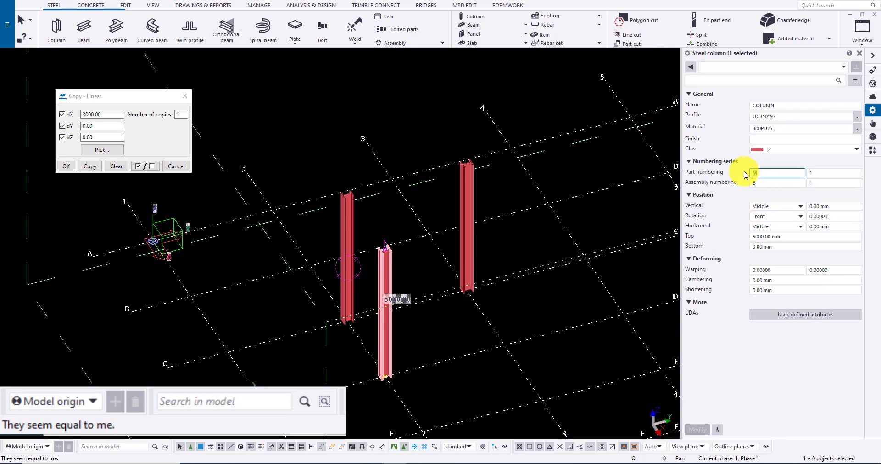
type("n")
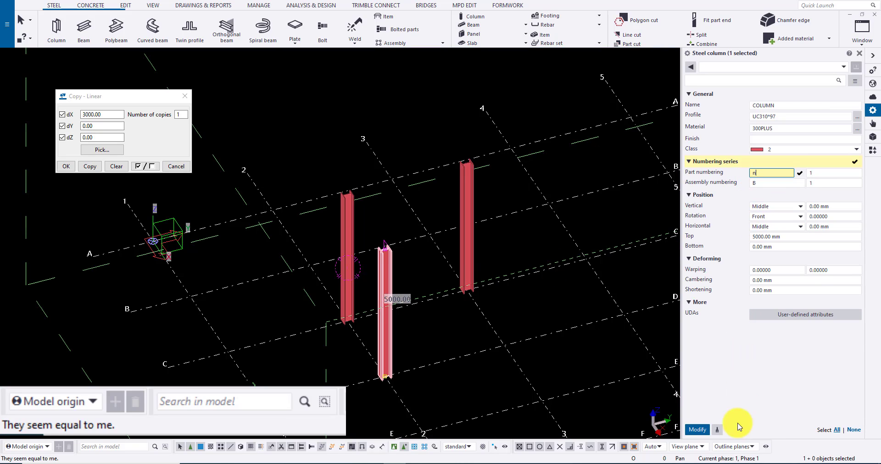
left_click(699, 430)
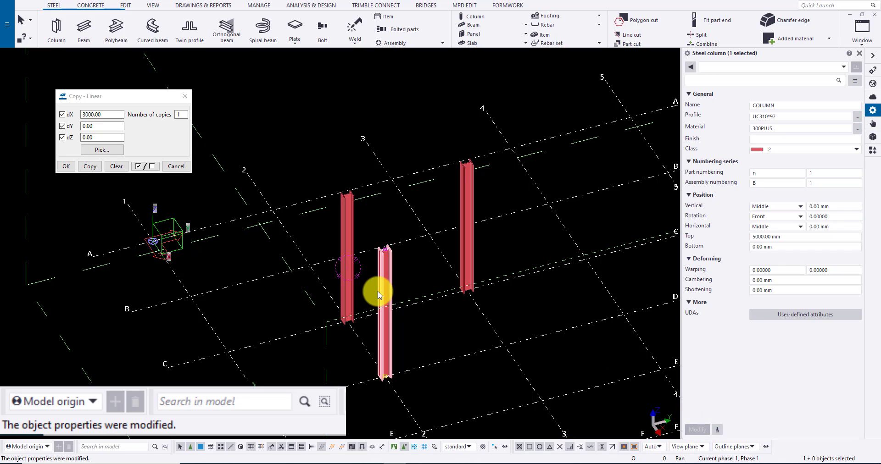
- Compare the two columns again after renumbering, showing the position prefixes differ
left_click(429, 273)
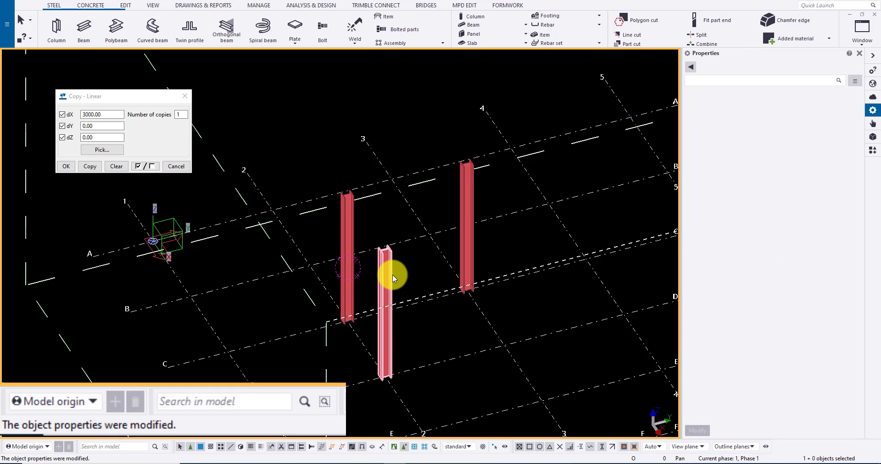
left_click(379, 271)
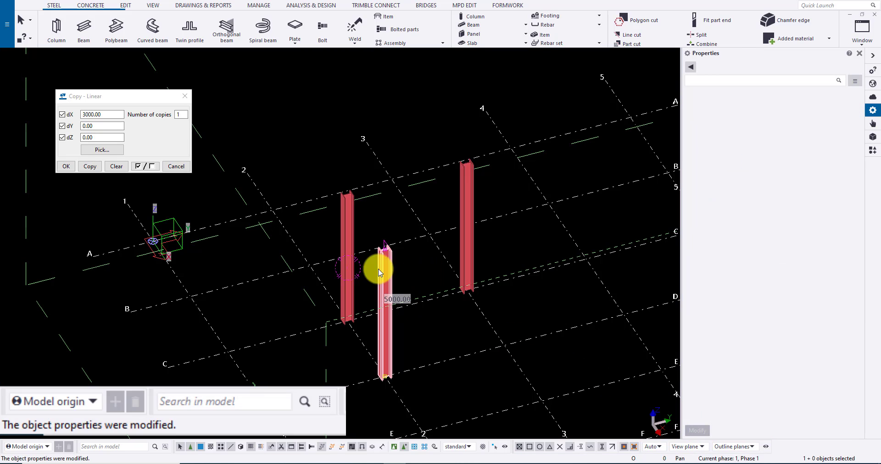
right_click(351, 237)
mouse_move(378, 366)
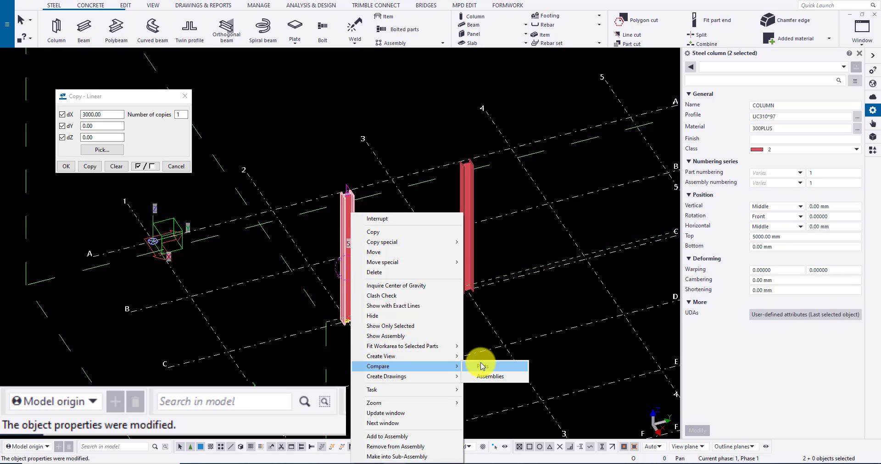
left_click(482, 366)
left_click(310, 294)
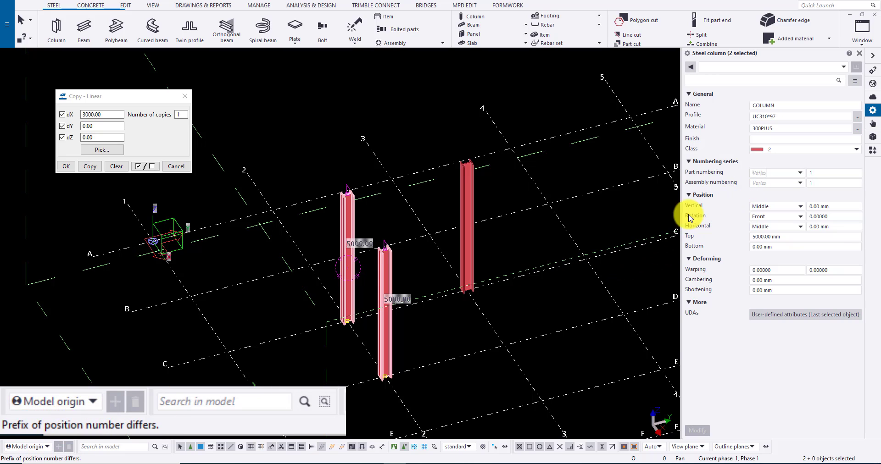
left_click(433, 356)
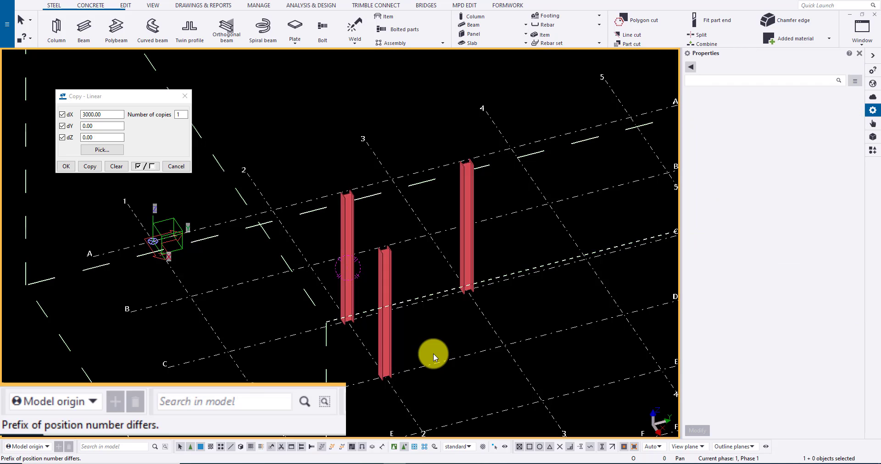
left_click(396, 334)
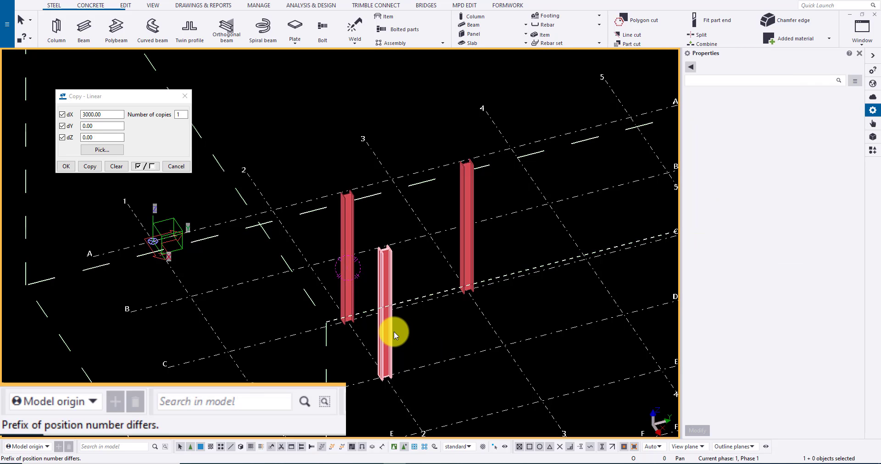
- Copy the back-left column linearly -3000 mm along X
right_click(348, 267)
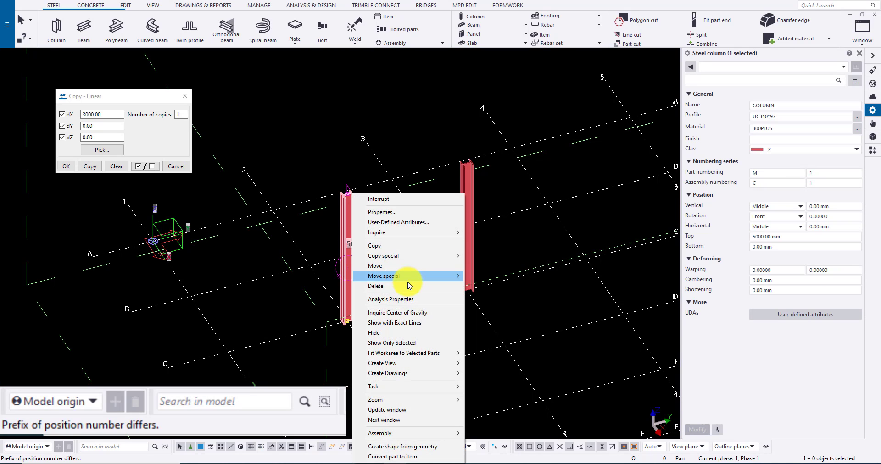
mouse_move(383, 256)
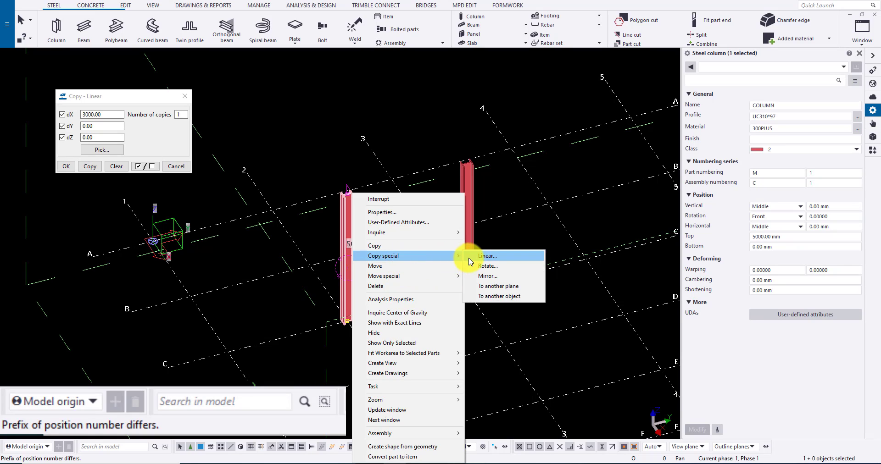
left_click(471, 262)
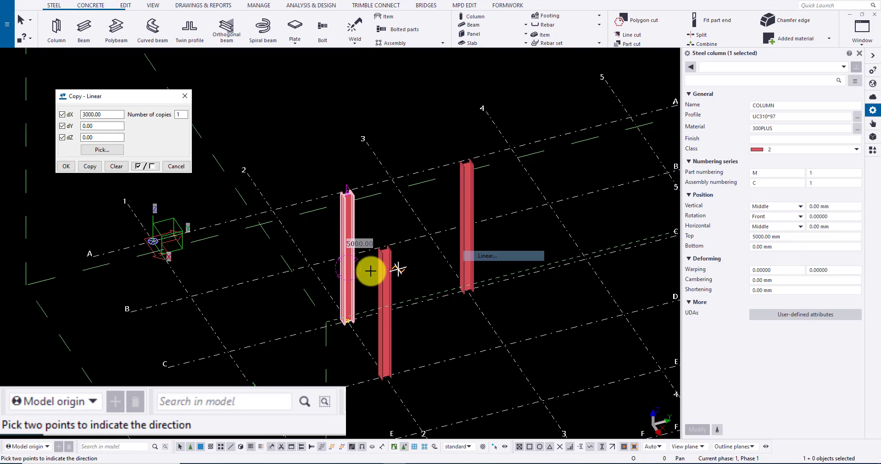
left_click(350, 320)
left_click(309, 265)
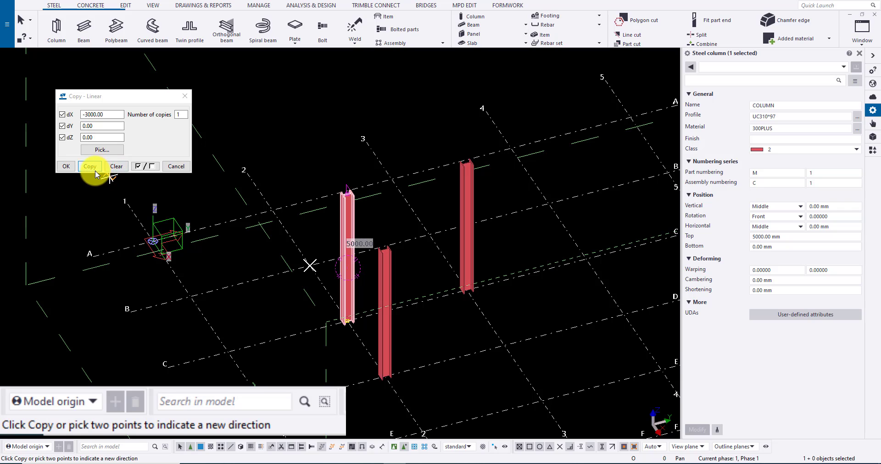
left_click(96, 173)
right_click(269, 179)
left_click(287, 181)
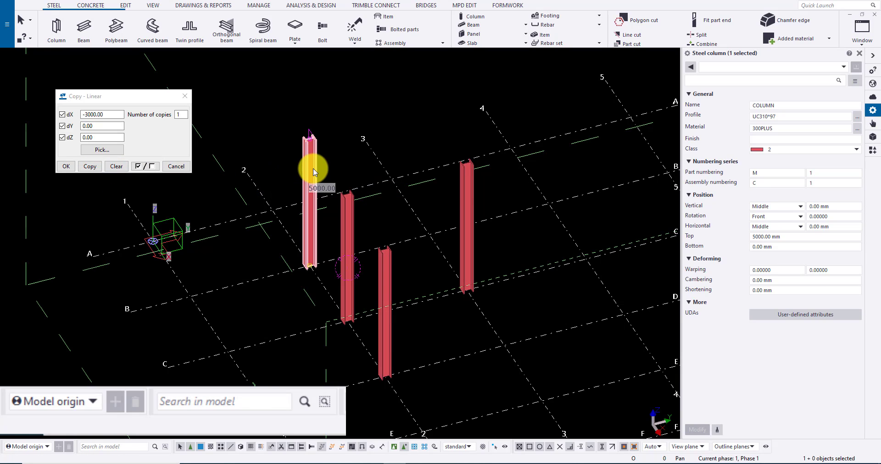
- Change the new column's rotation from Front to Top
left_click(775, 221)
left_click(764, 227)
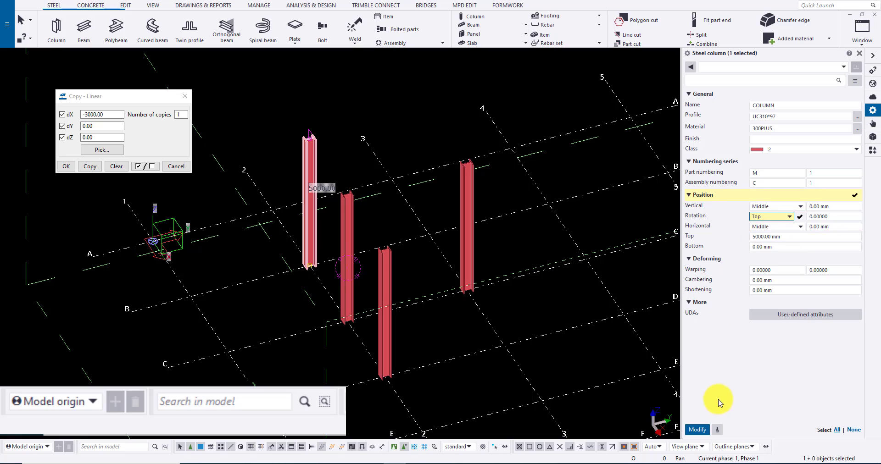
left_click(698, 430)
left_click(348, 232, "ctrl")
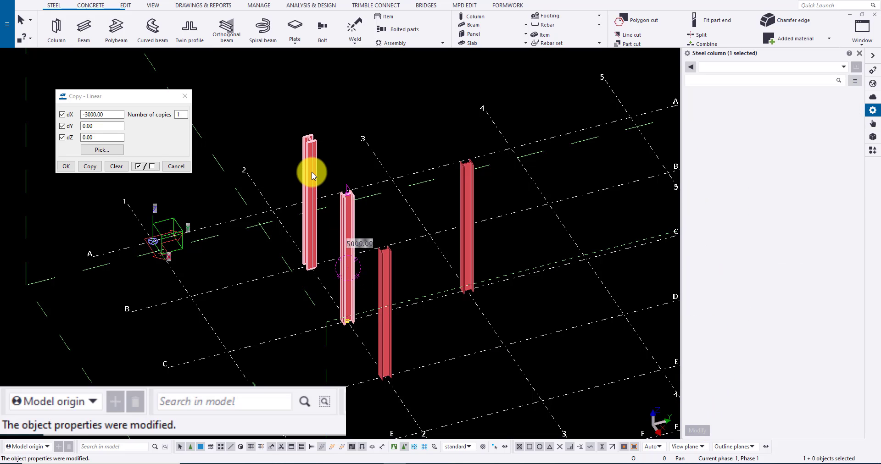
- Compare the two selected columns as assemblies after renumbering
right_click(309, 161)
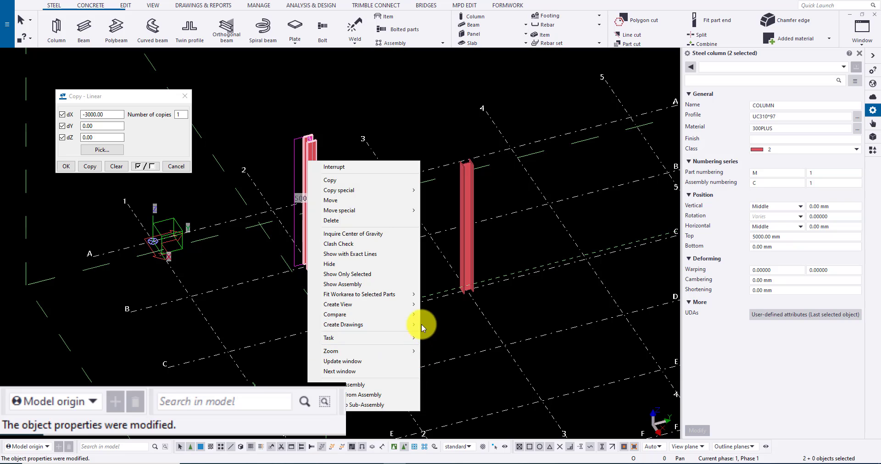
mouse_move(335, 315)
left_click(435, 314)
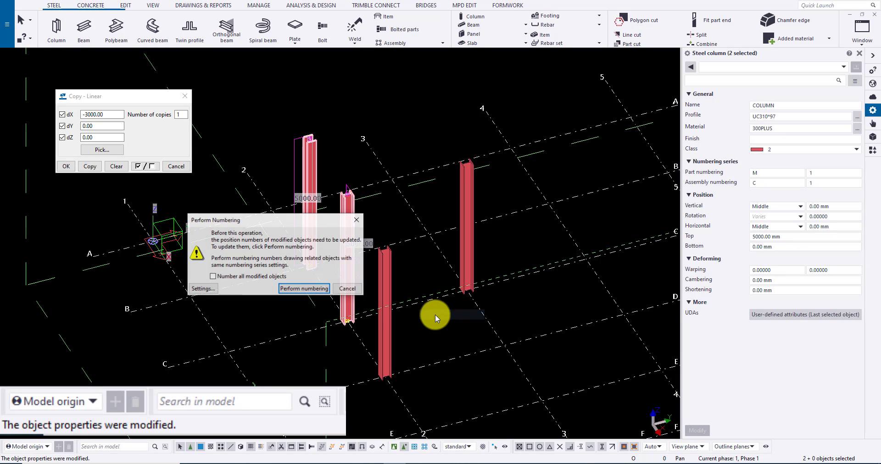
left_click(289, 289)
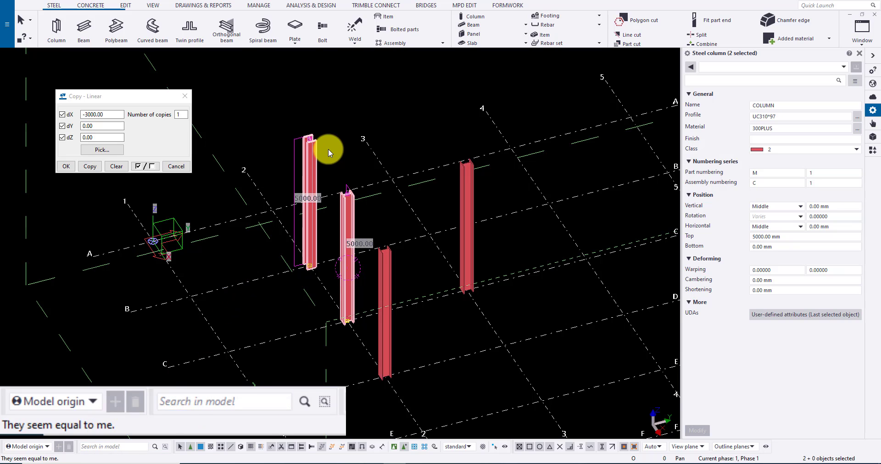
- Set the Top-rotated column's shortening to 500 mm
left_click(314, 164)
left_click(779, 271)
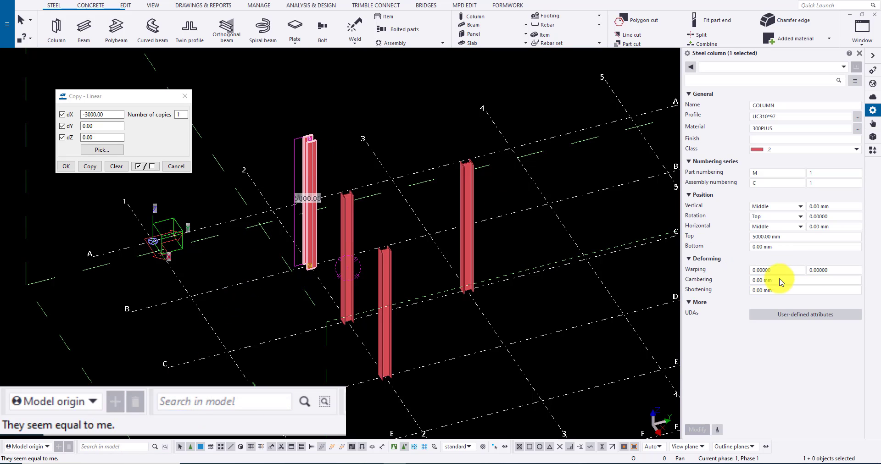
left_click(776, 290)
type("500")
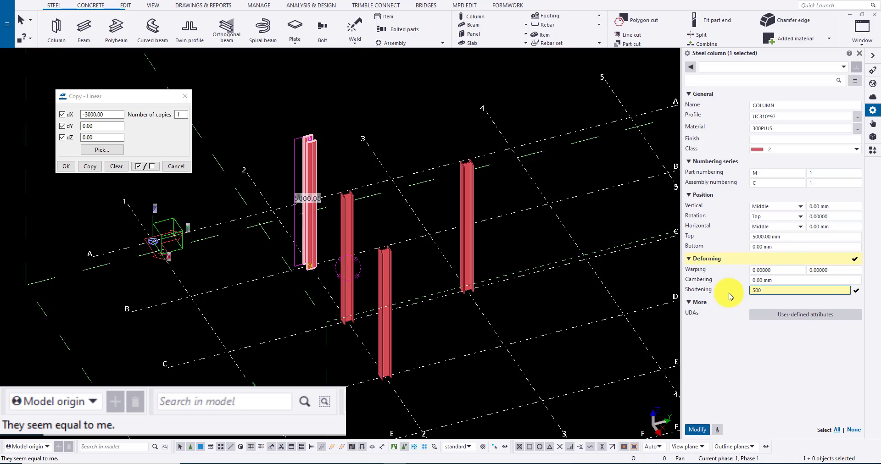
key("Return")
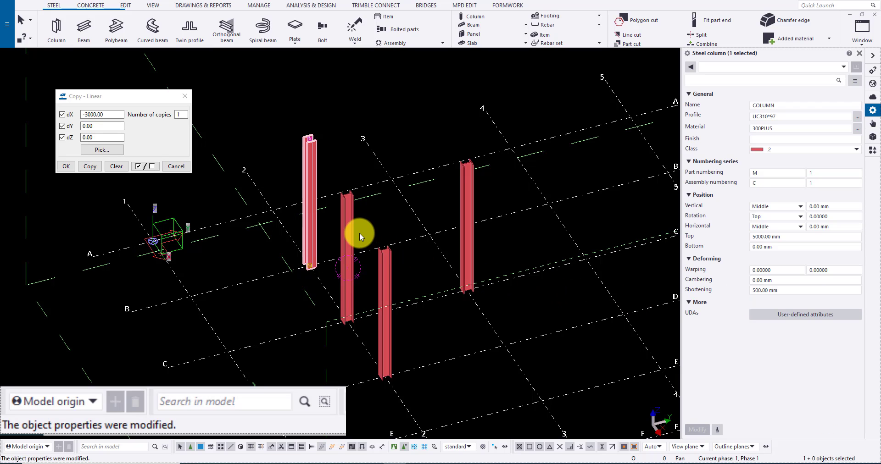
- Compare it with the middle column as assemblies again, flagging differing part geometry
left_click(351, 231, "ctrl")
right_click(351, 228)
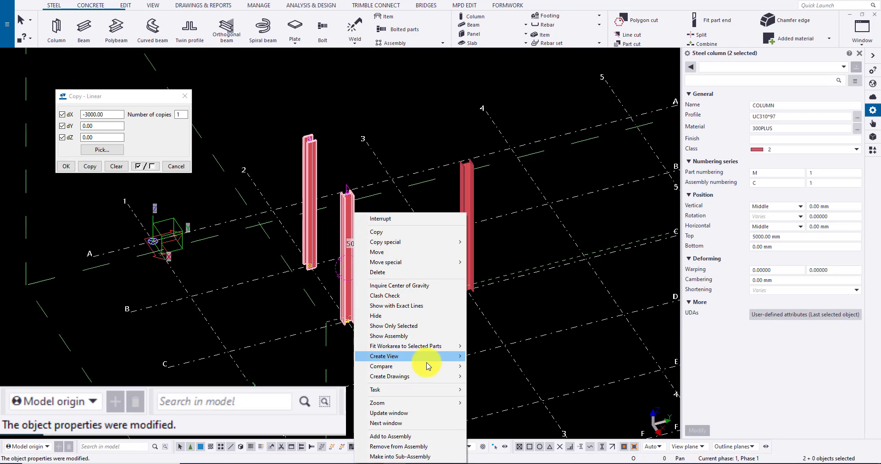
mouse_move(381, 366)
left_click(487, 365)
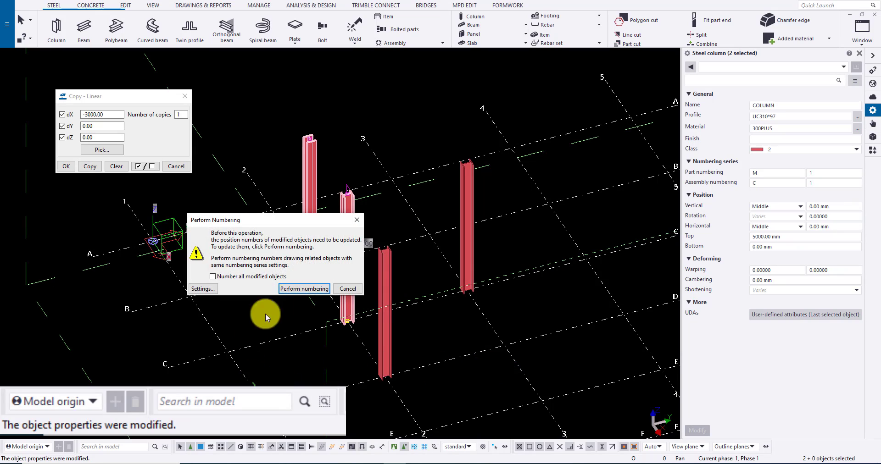
left_click(303, 289)
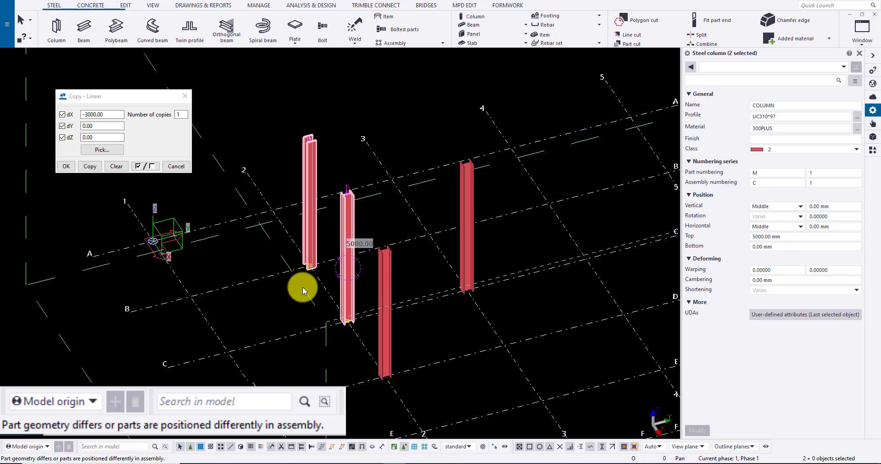
- Select the columns and inspect one column's assembly numbering prefix
left_click(426, 266)
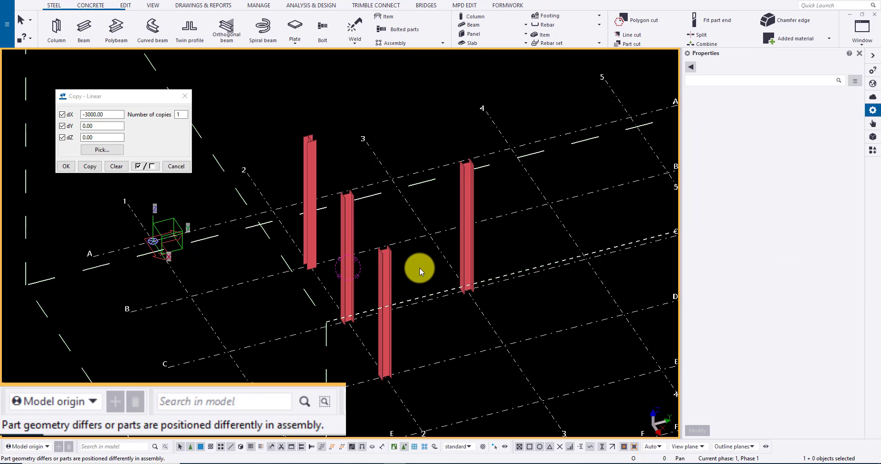
left_click_drag(262, 117, 541, 390)
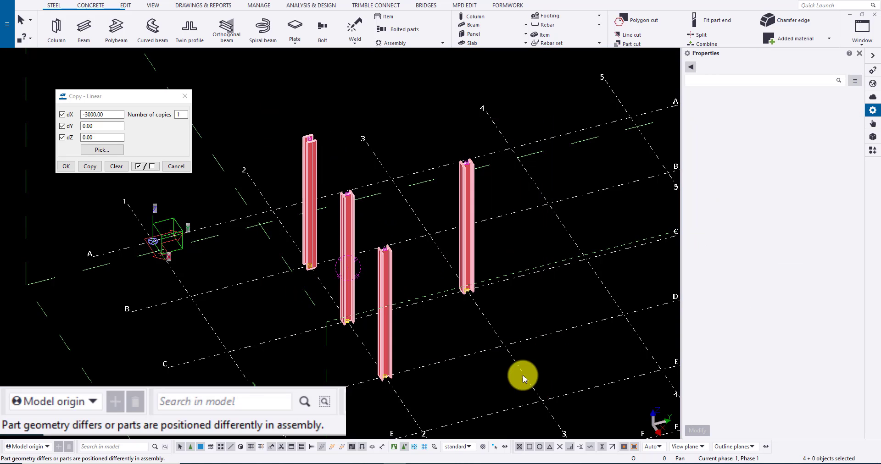
left_click(348, 227)
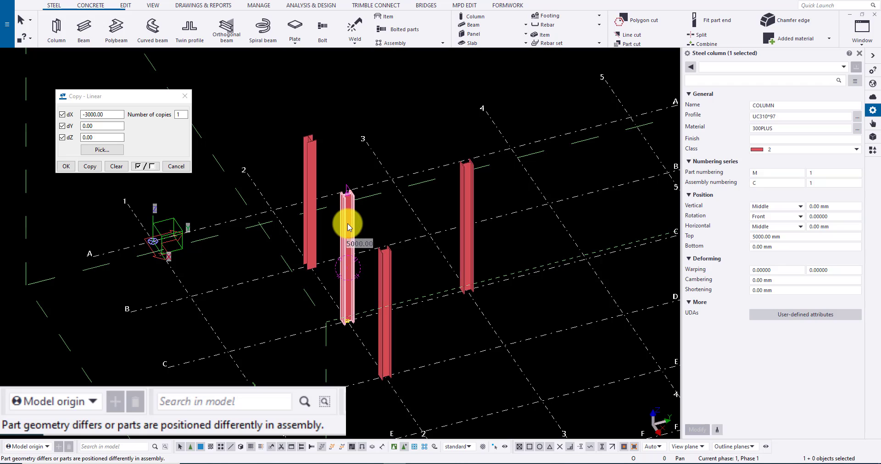
left_click(757, 183)
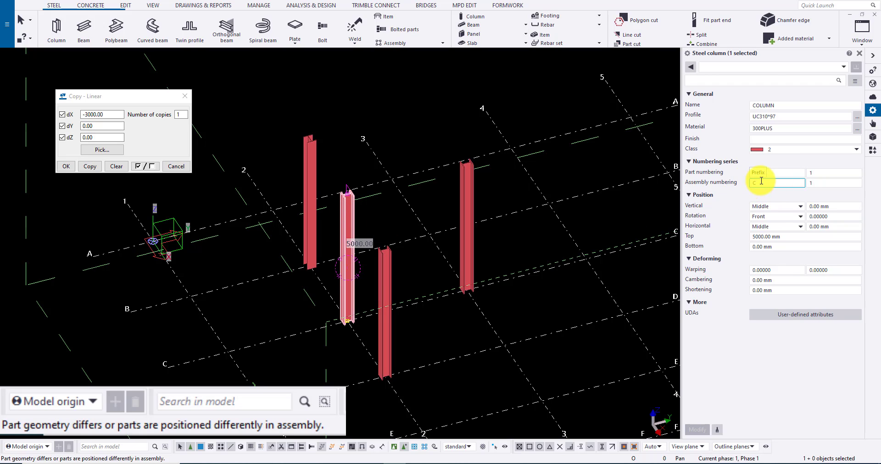
left_click(517, 236)
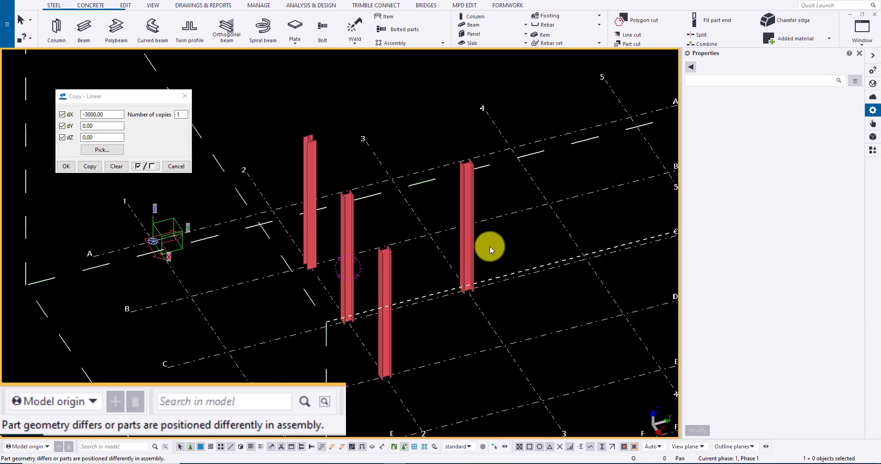
- Add a PLT10 contour plate of material 250 on top of the right-hand column
middle_click_drag(489, 246, 459, 249, "ctrl")
scroll(480, 233, "up", 2)
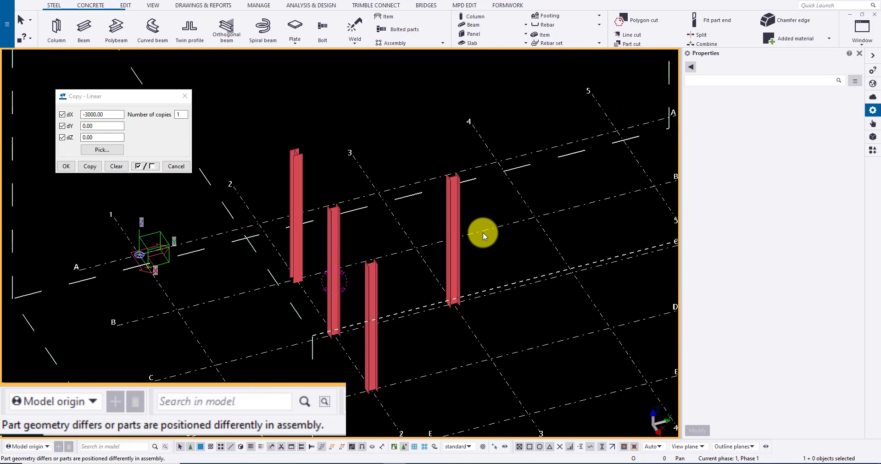
left_click(297, 31)
scroll(459, 168, "up", 4)
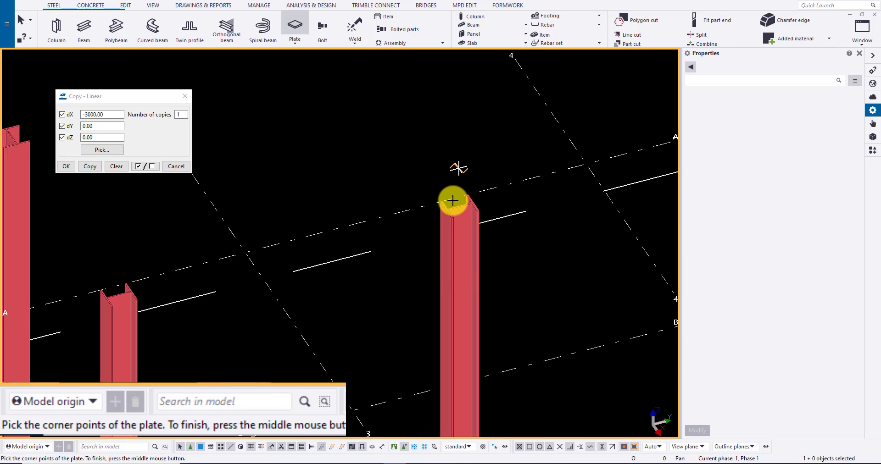
scroll(453, 201, "up", 2)
- Weld the top plate to the column, then select the plate
left_click(354, 26)
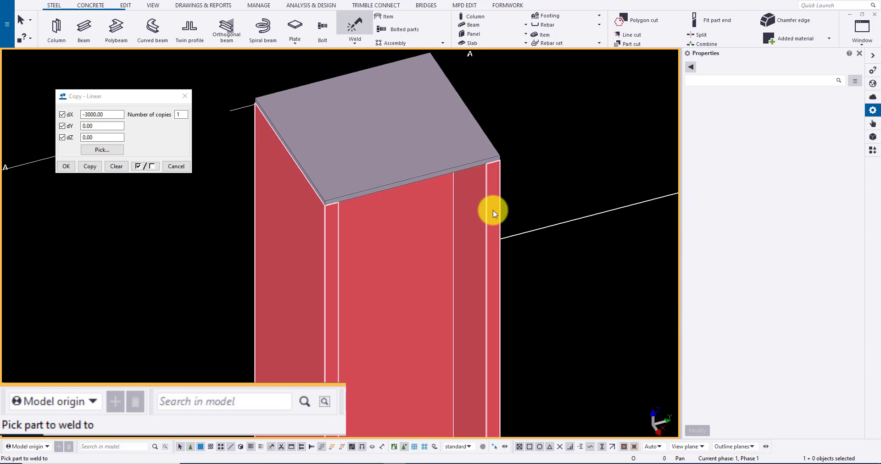
left_click(447, 168)
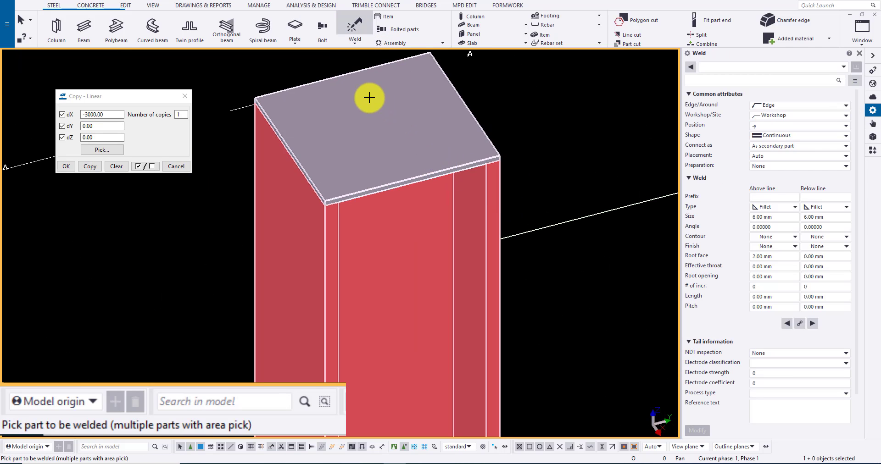
left_click(322, 94)
key("Escape")
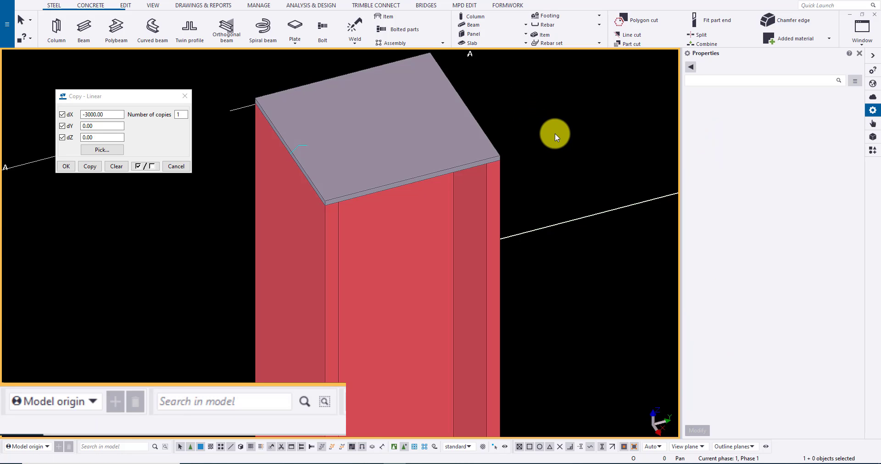
scroll(555, 133, "down", 3)
scroll(523, 153, "down", 2)
left_click(507, 150)
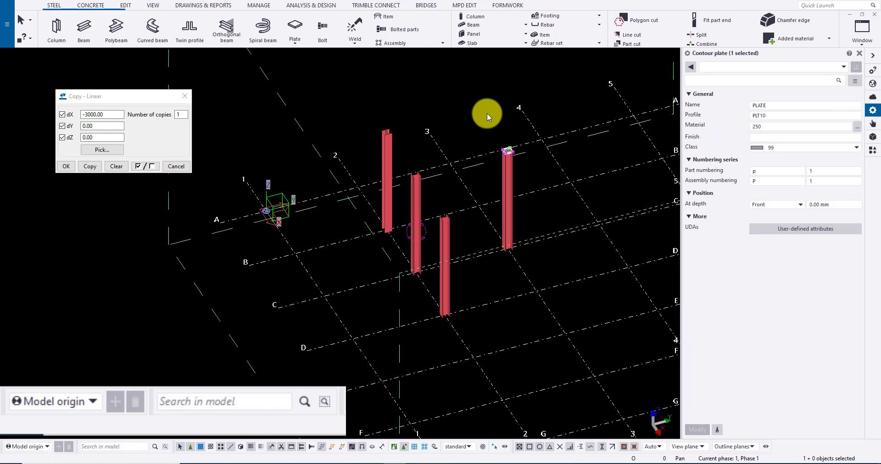
- Copy the top plate onto the other columns using Copy special > To another object
right_click(488, 116)
mouse_move(523, 178)
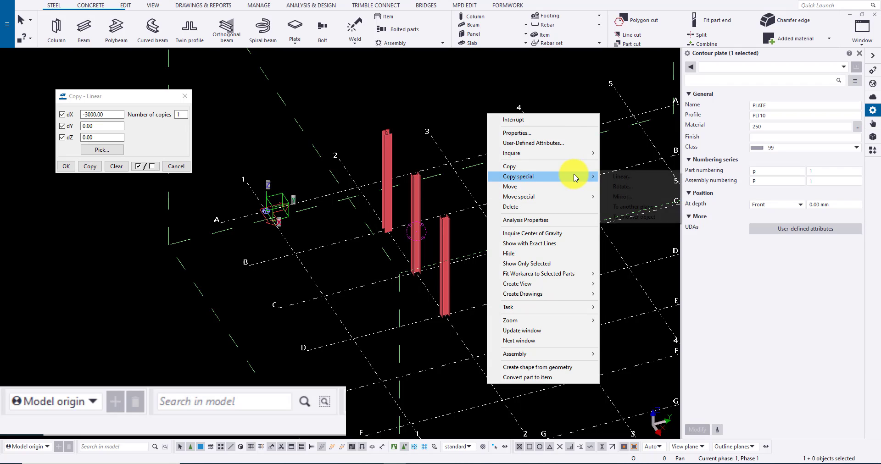
left_click(641, 221)
scroll(486, 207, "up", 3)
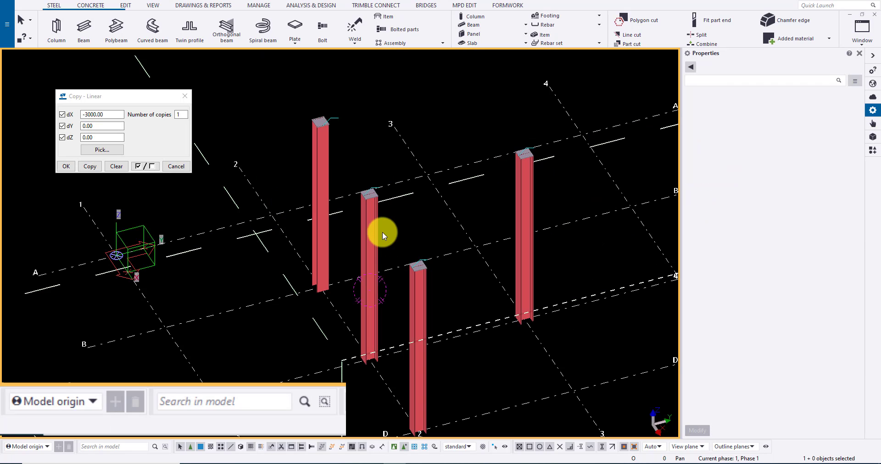
- Compare the middle and right capped columns as assemblies, then open the Report dialog
left_click(373, 230)
left_click(526, 197, "ctrl")
right_click(527, 194)
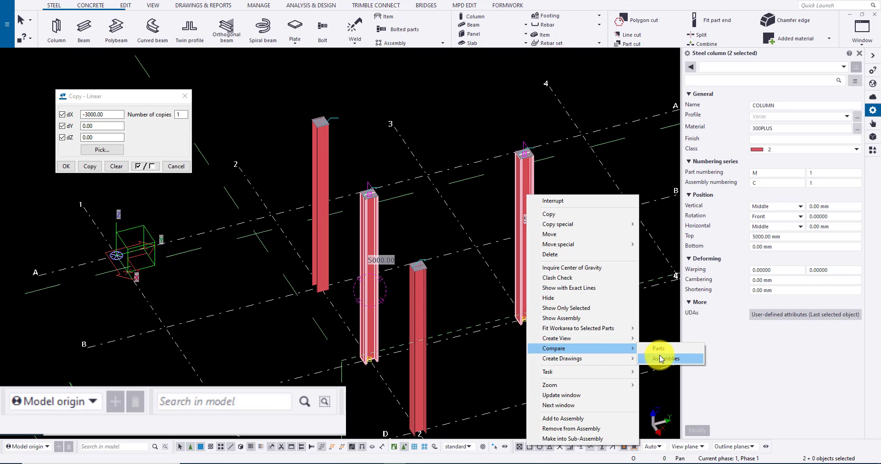
left_click(662, 359)
left_click(310, 290)
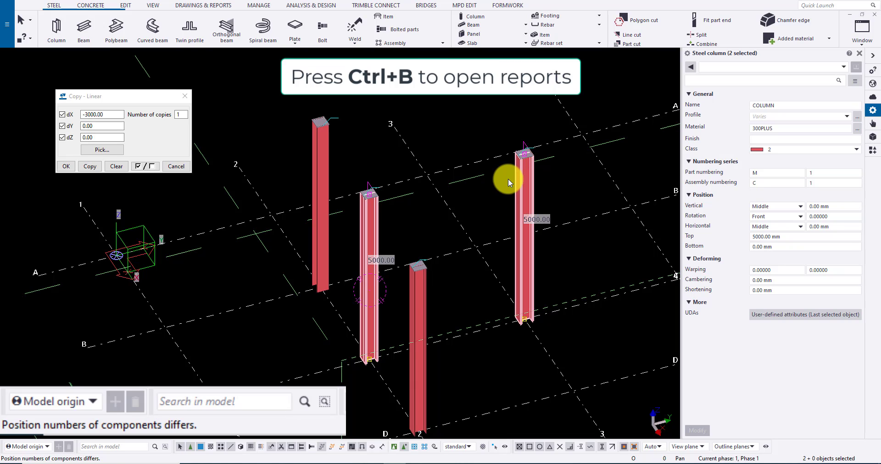
key("ctrl+b")
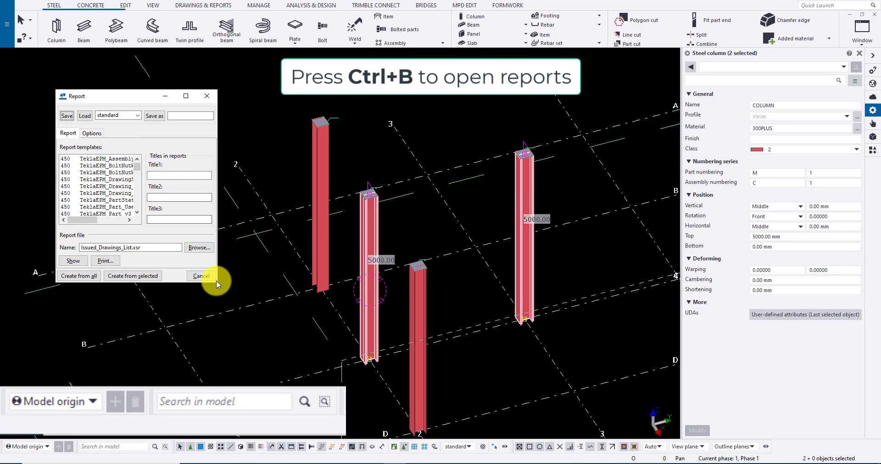
- Generate and review the Assembly List report for columns C/1 and C/2, then close it
left_click_drag(216, 282, 405, 399)
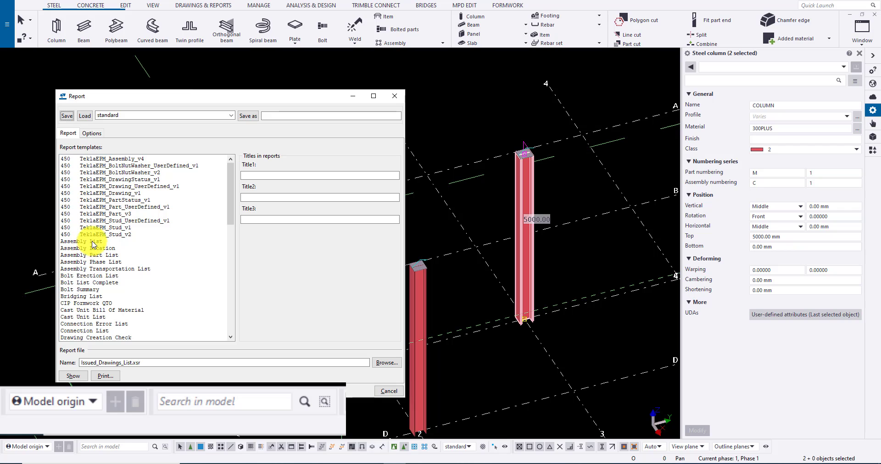
double_click(93, 243)
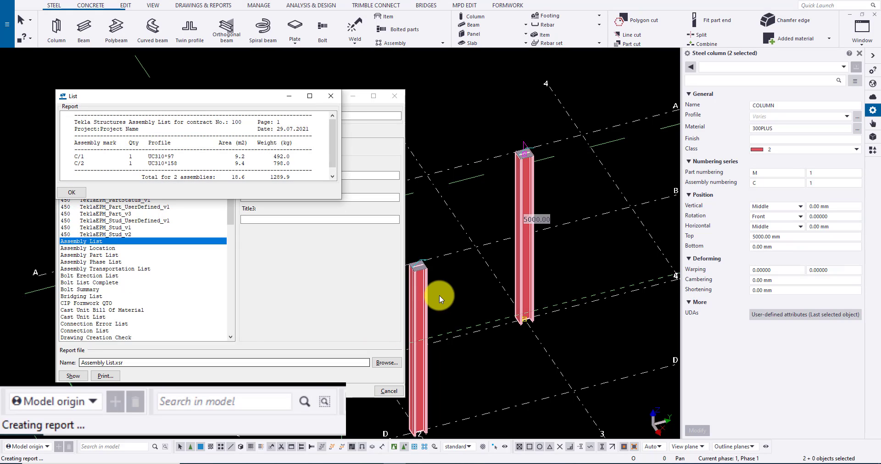
left_click_drag(341, 199, 390, 235)
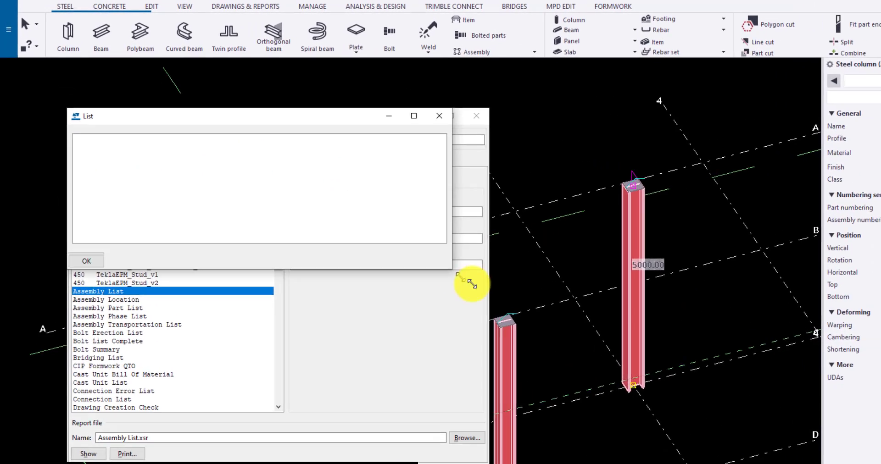
left_click_drag(471, 284, 601, 353)
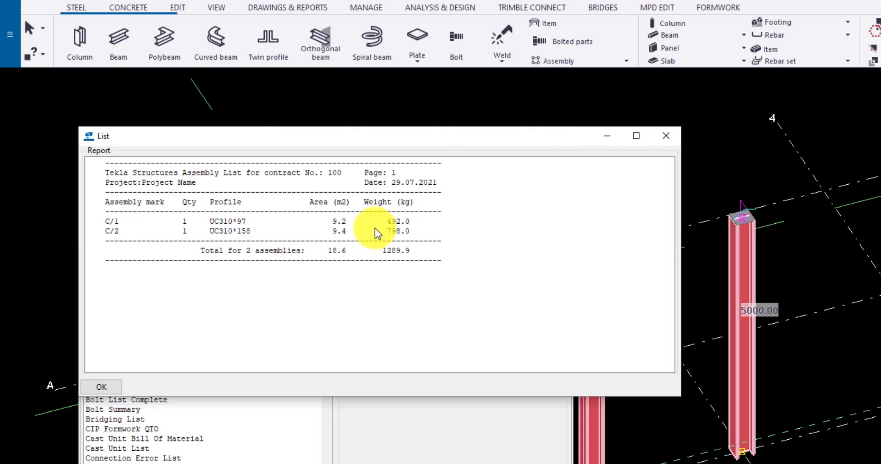
left_click(666, 136)
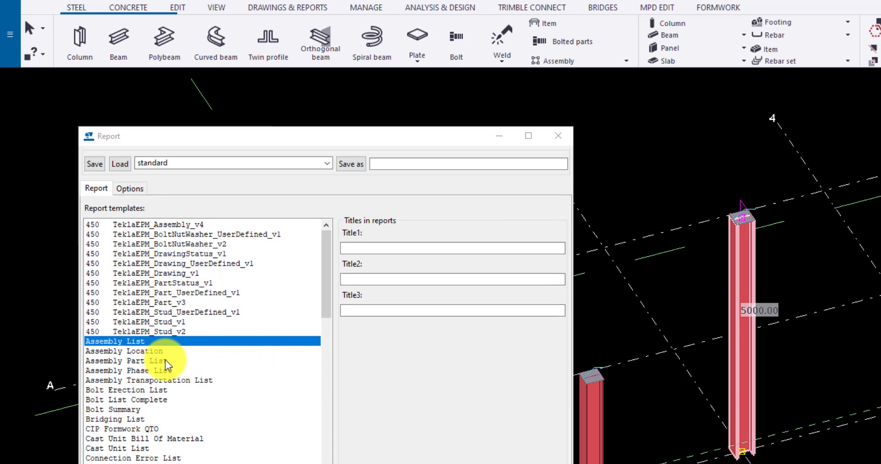
- Create the Assembly Part List report from the selected columns, then close it and Copy - Linear
left_click(167, 361)
left_click(400, 459)
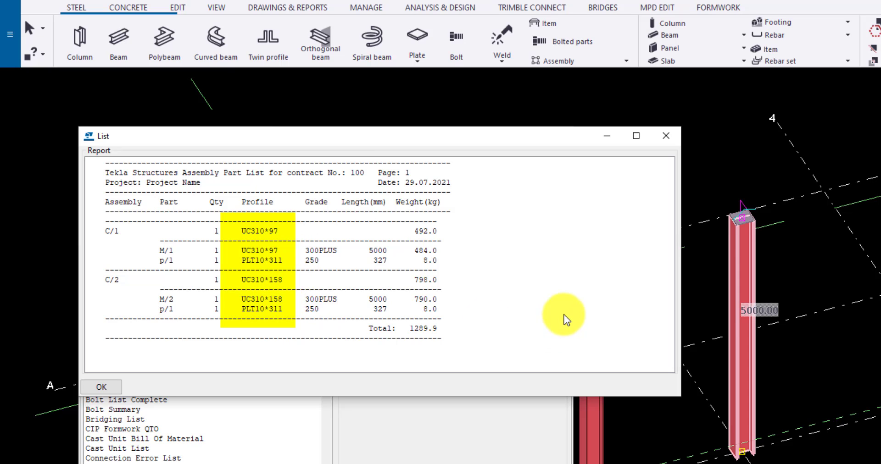
left_click(665, 137)
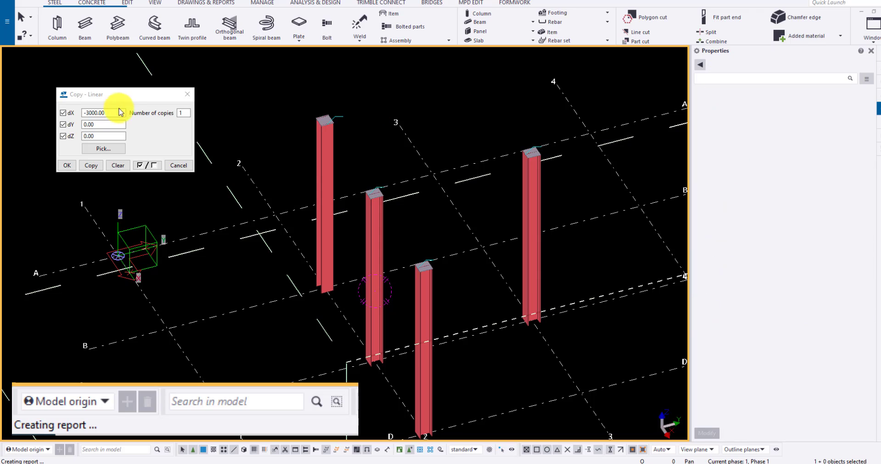
left_click(188, 94)
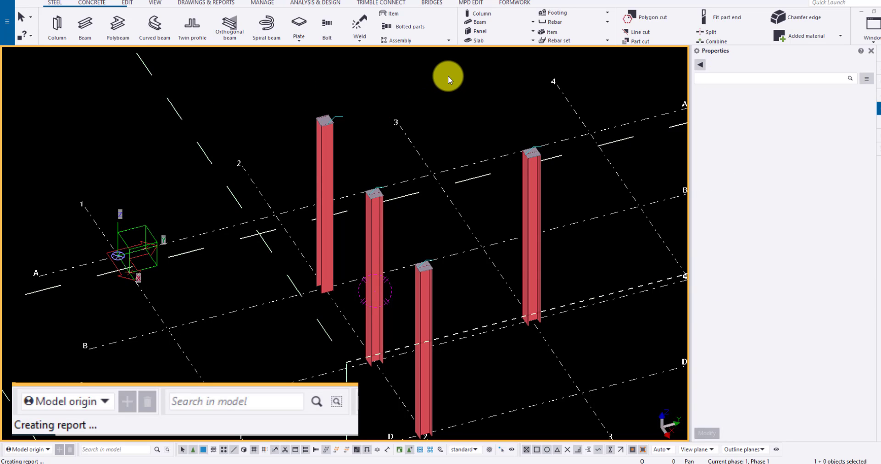